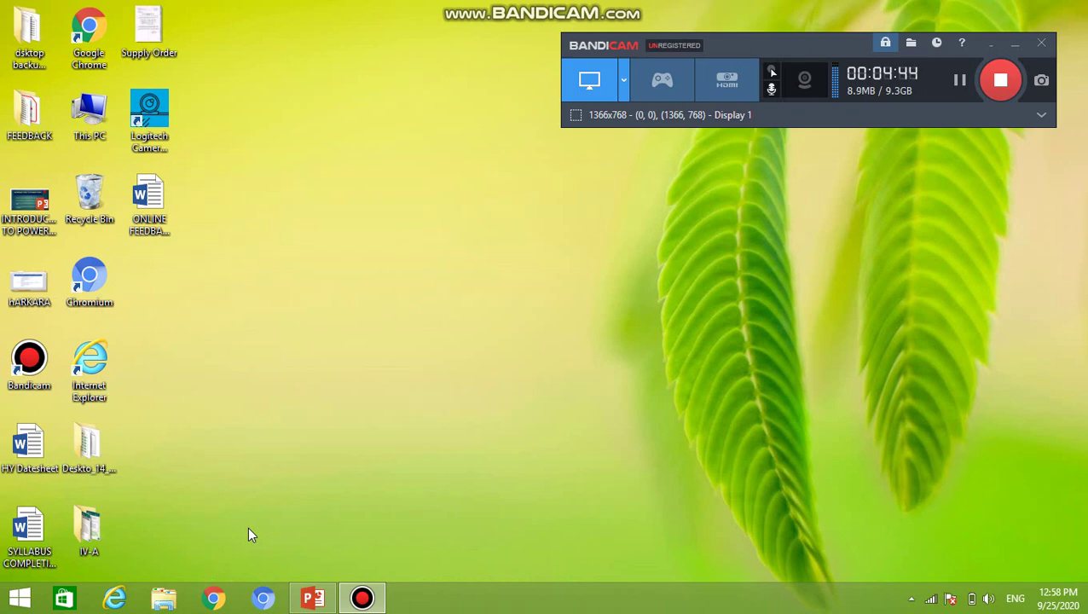
Search the computer for "word" and launch WordPad
click(23, 602)
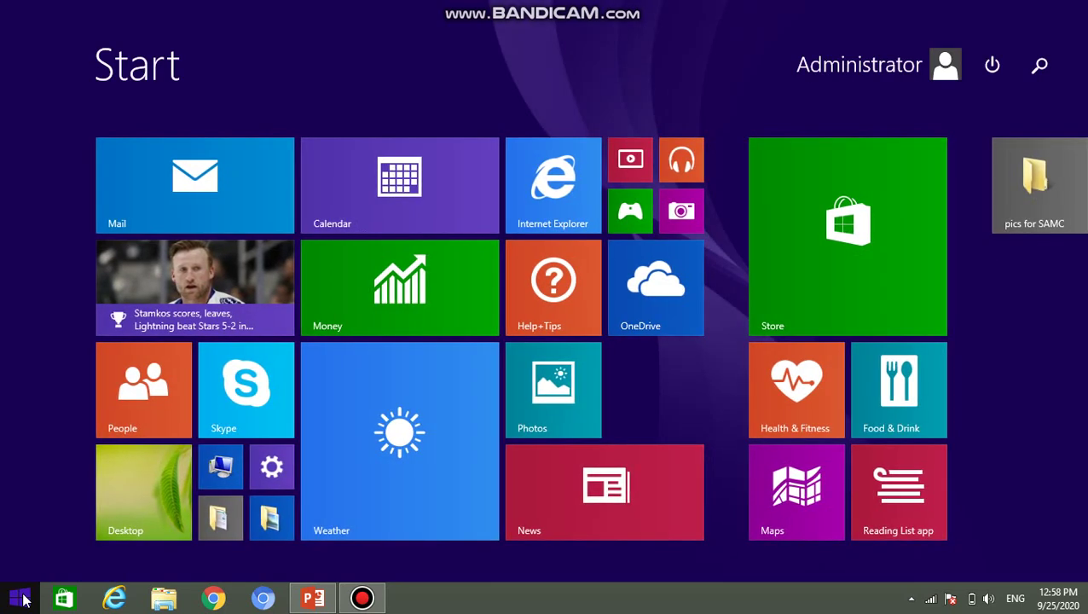
text(w)
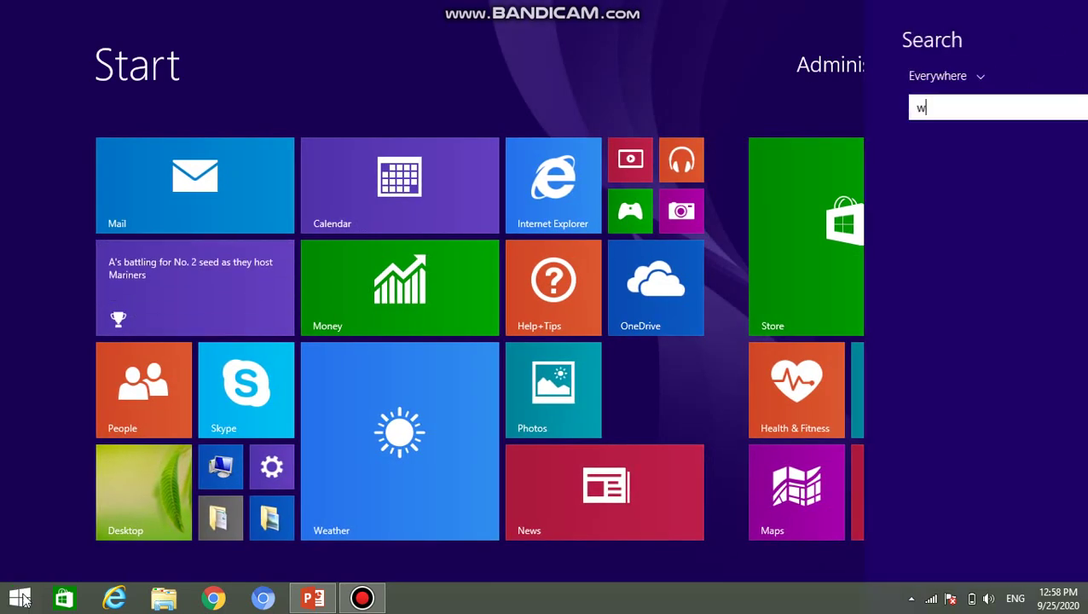
text(ord 2013)
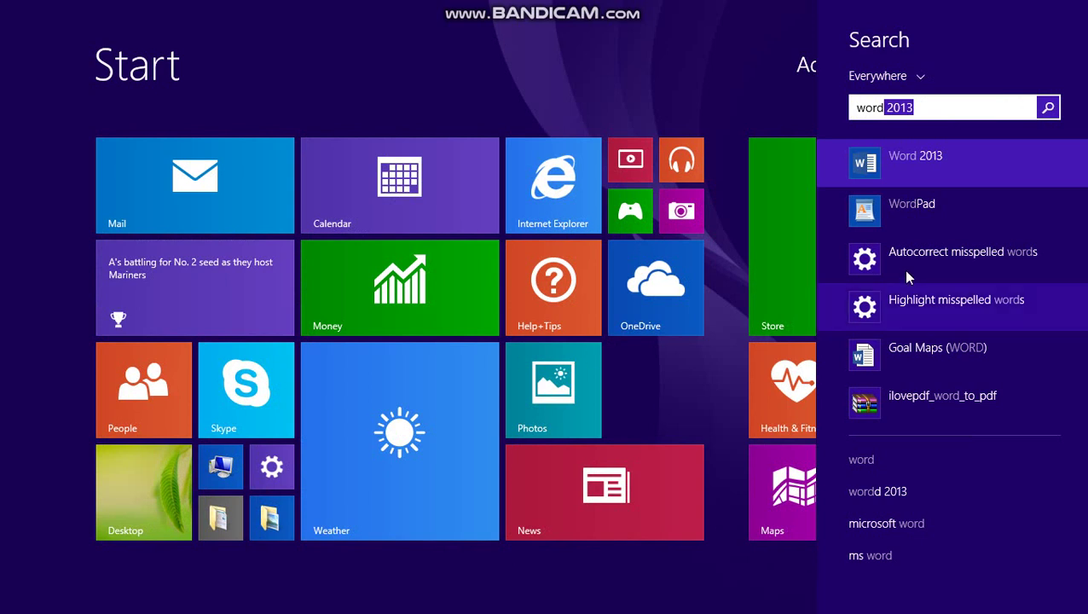
click(902, 214)
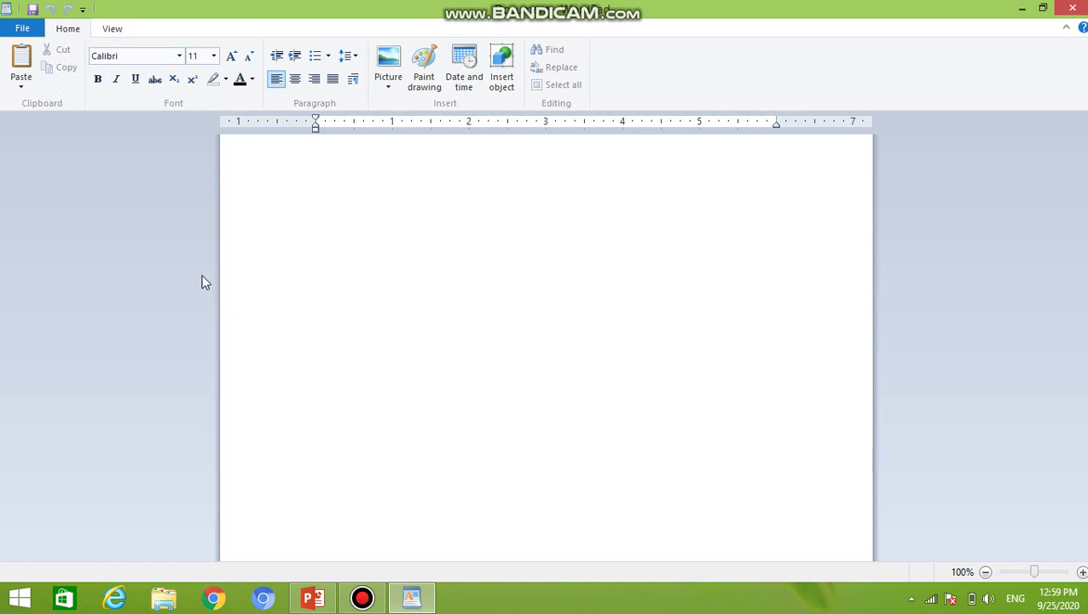
click(23, 29)
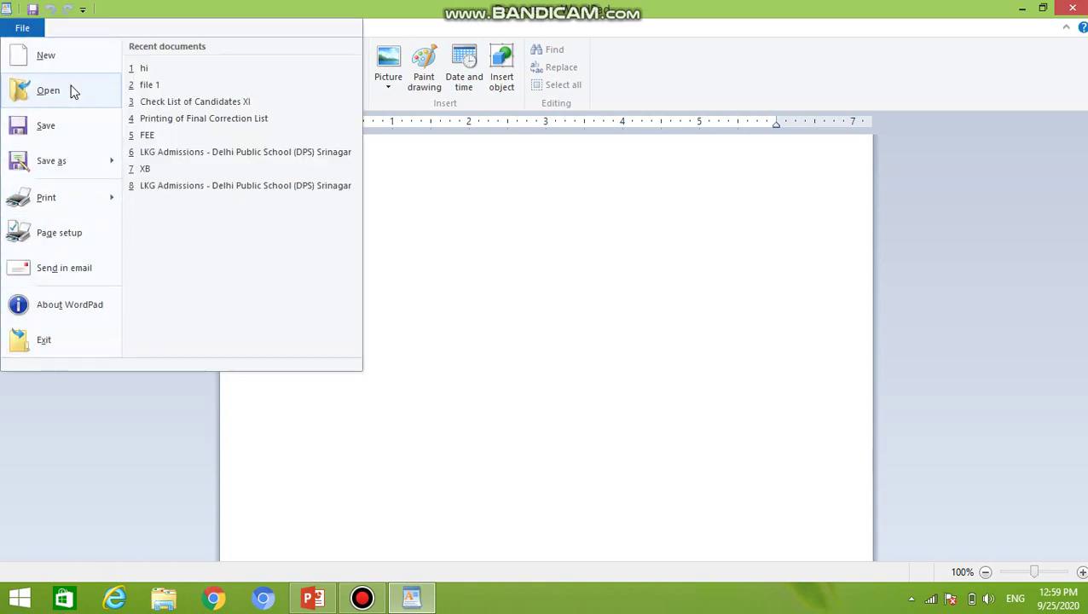
click(74, 385)
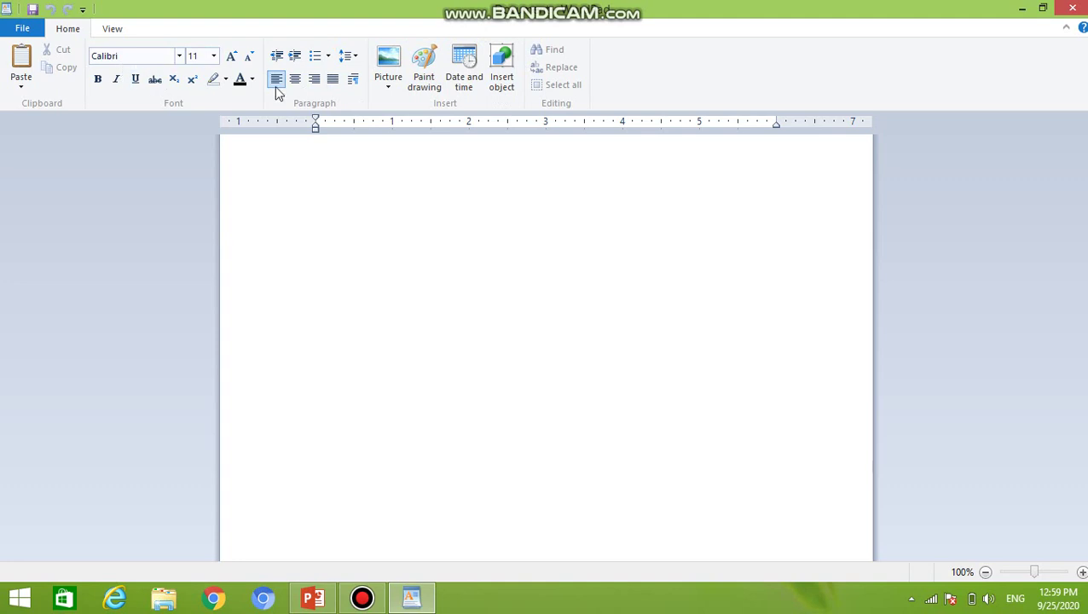
click(116, 28)
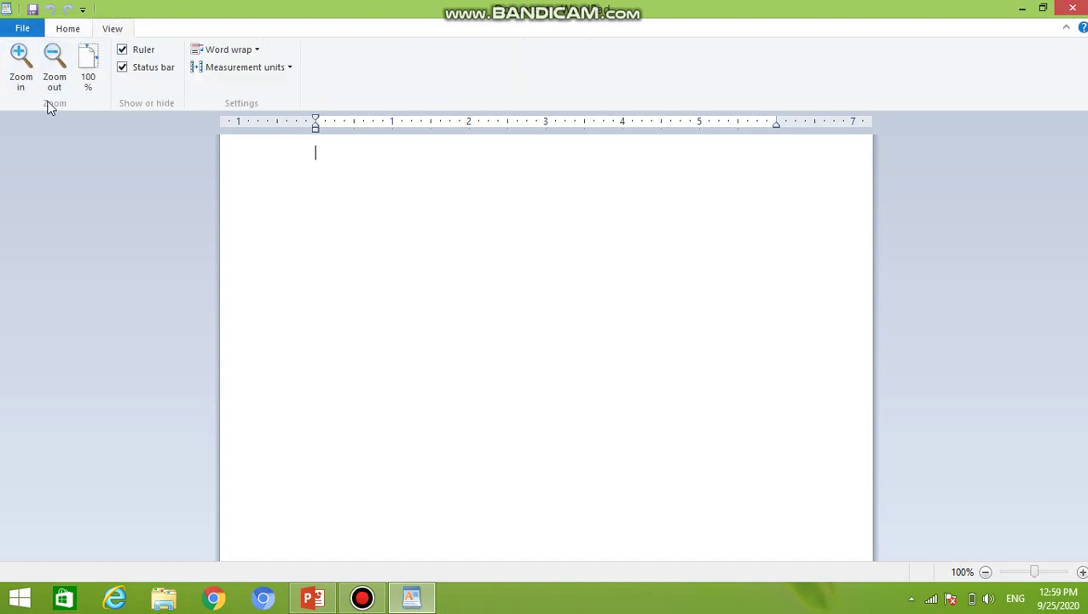
click(68, 29)
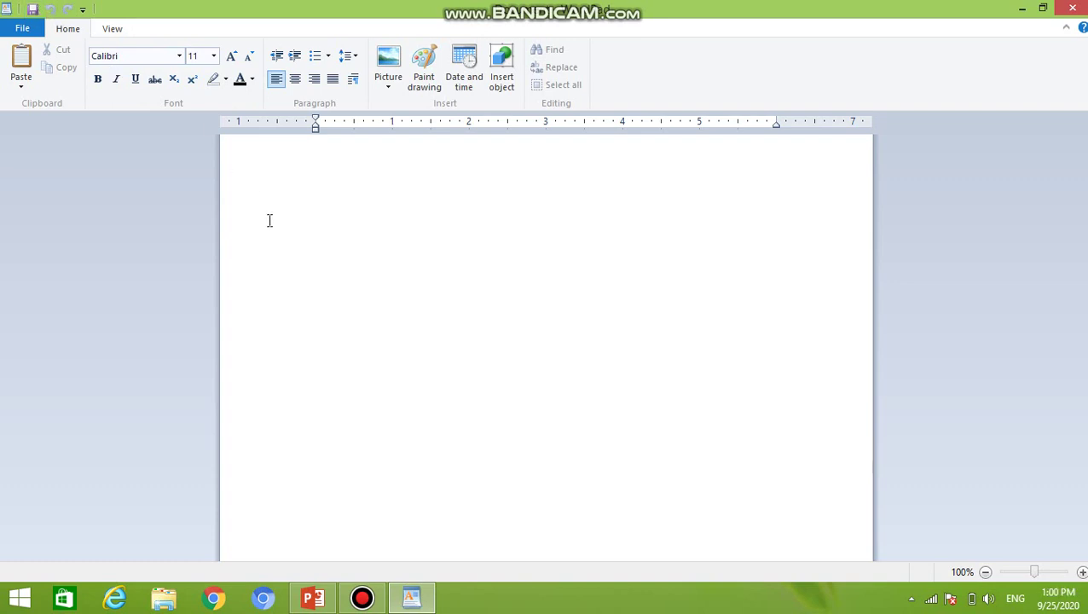
Write "Class III-C" in the blank document and enlarge the whole text to 28 pt
text(Cla)
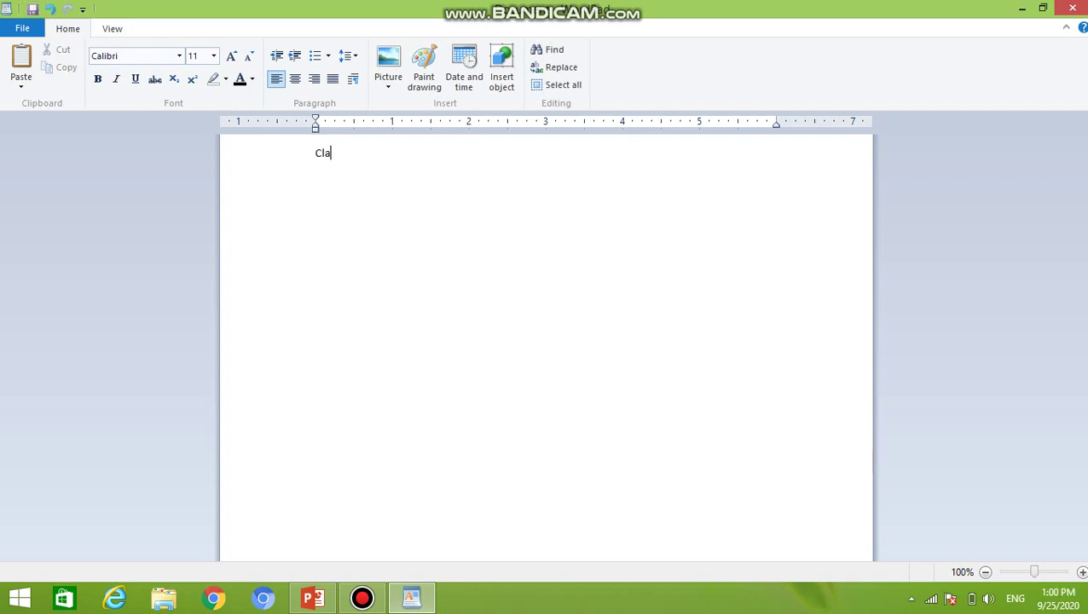
text(ss III-C)
key(ctrl+a)
key(ctrl+shift+period)
key(ctrl+shift+period)
key(ctrl+shift+period)
key(ctrl+shift+period)
key(ctrl+shift+period)
key(ctrl+shift+period)
key(ctrl+shift+period)
key(ctrl+shift+period)
key(ctrl+shift+period)
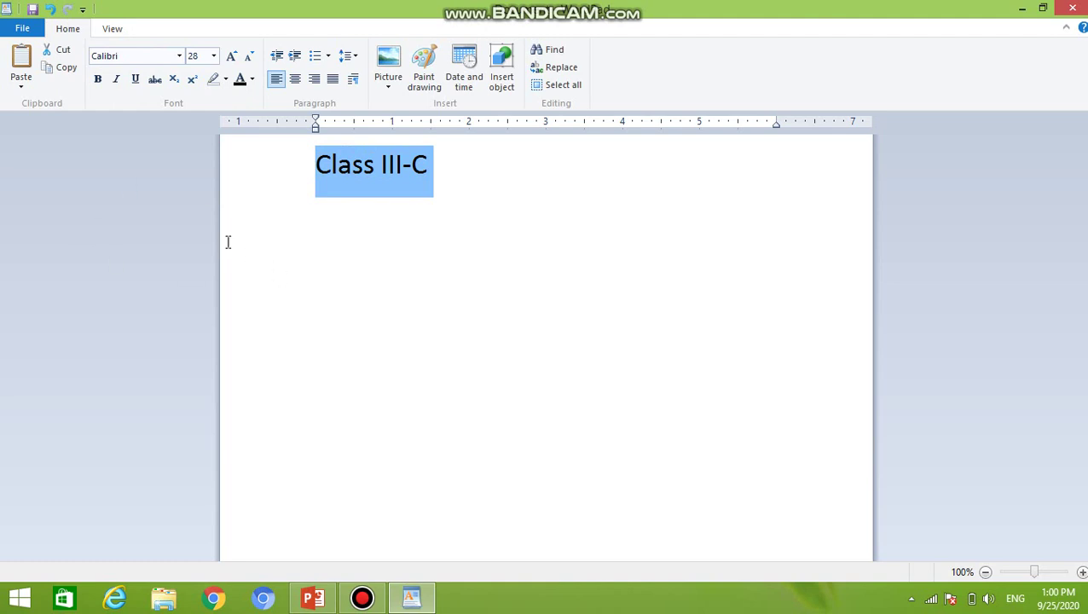
click(419, 285)
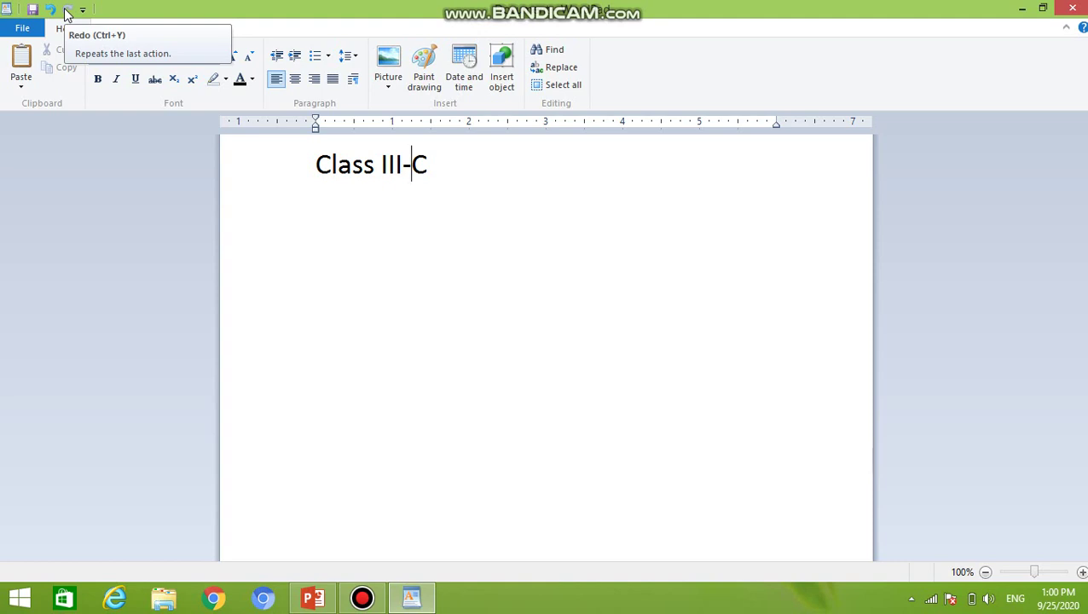
key(Left)
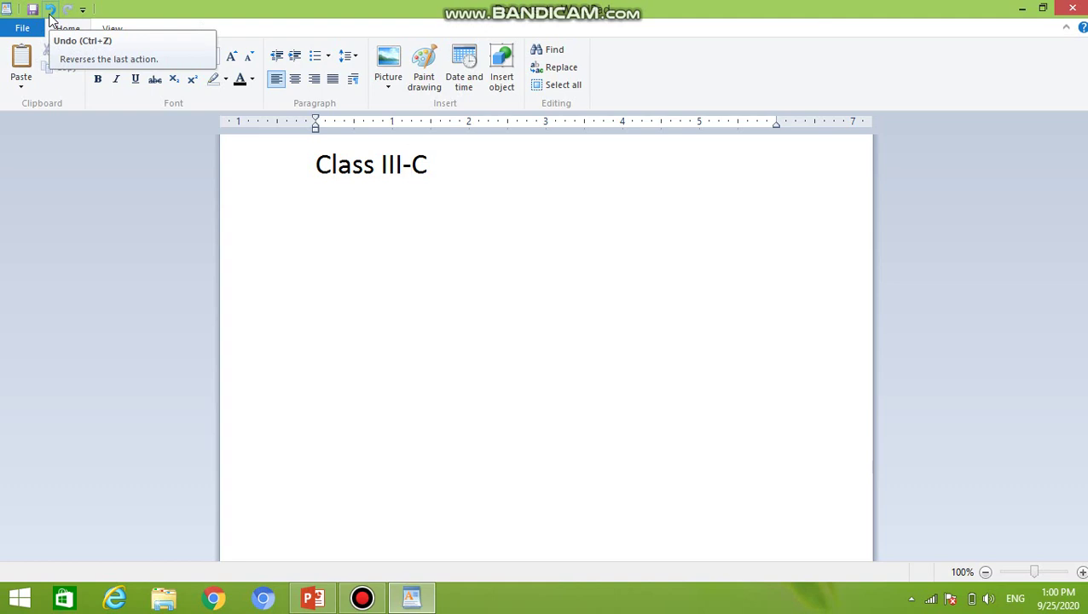
click(335, 186)
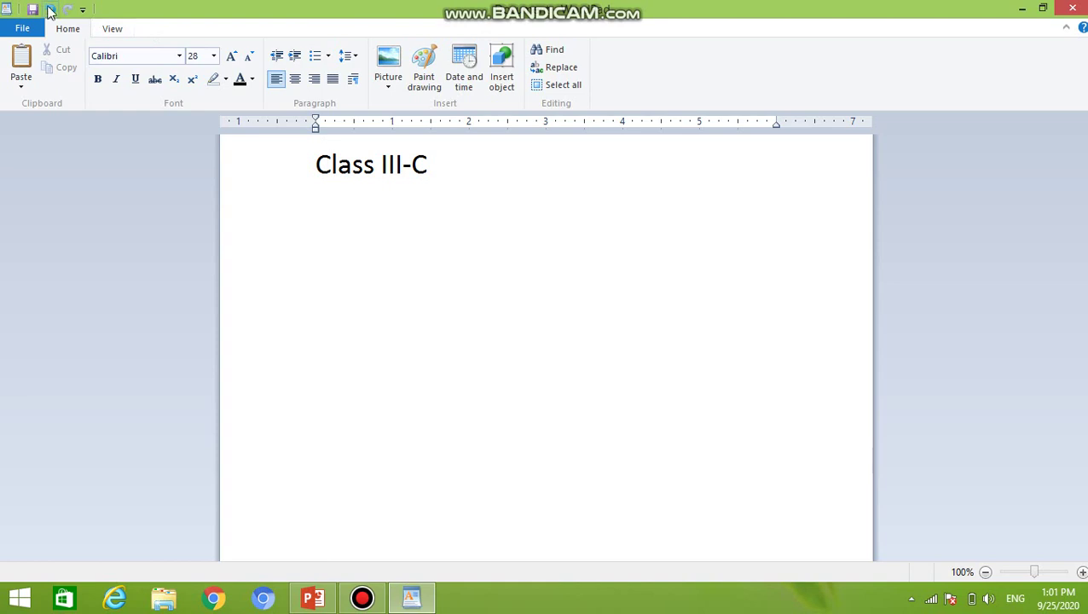
Undo the last seven font size increases on the "Class III-C" text
click(50, 10)
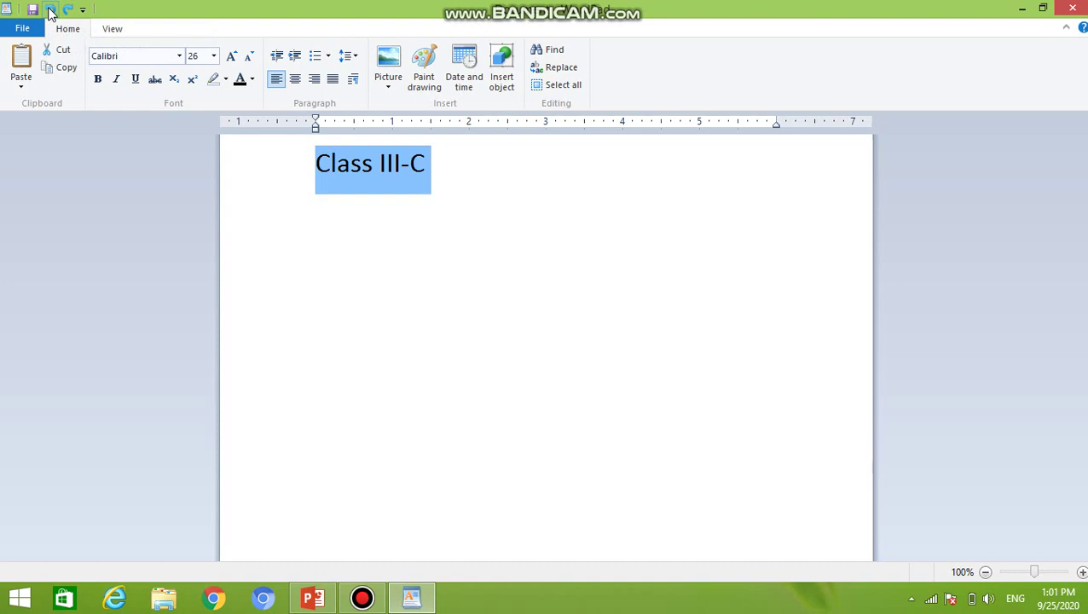
click(50, 11)
click(50, 10)
click(51, 11)
click(50, 11)
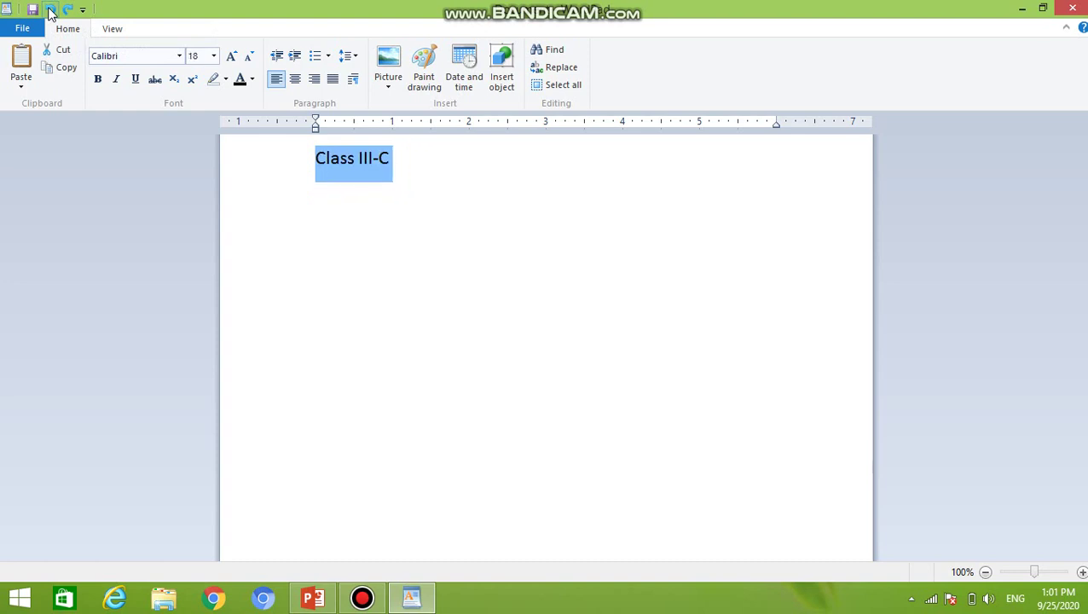
click(50, 10)
click(50, 10)
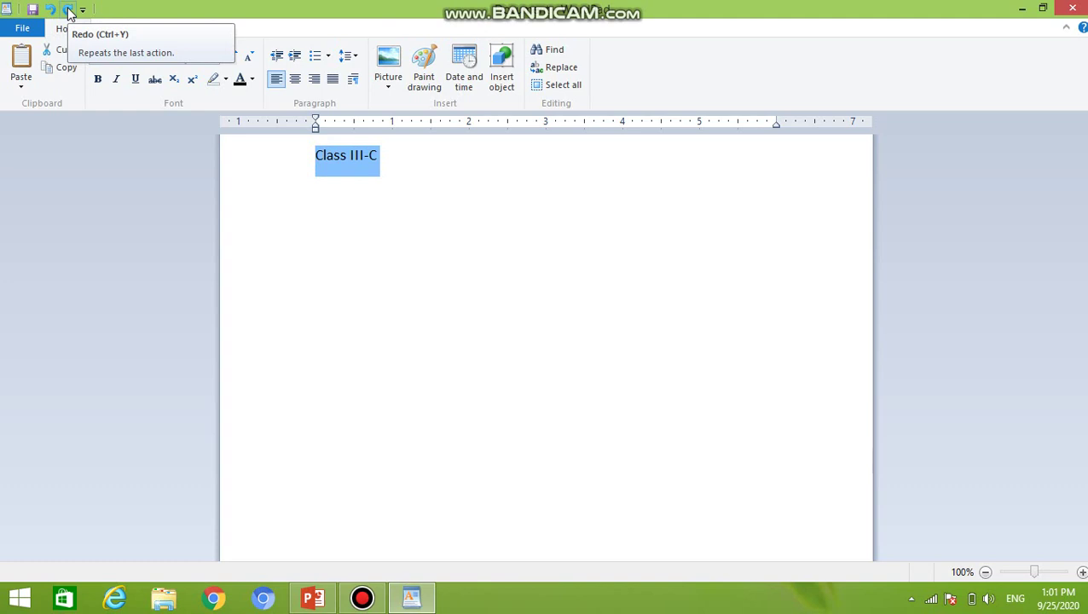
Redo the undone font size increases until the "Class III-C" text is back at 28 pt, and deselect it
click(69, 10)
click(69, 11)
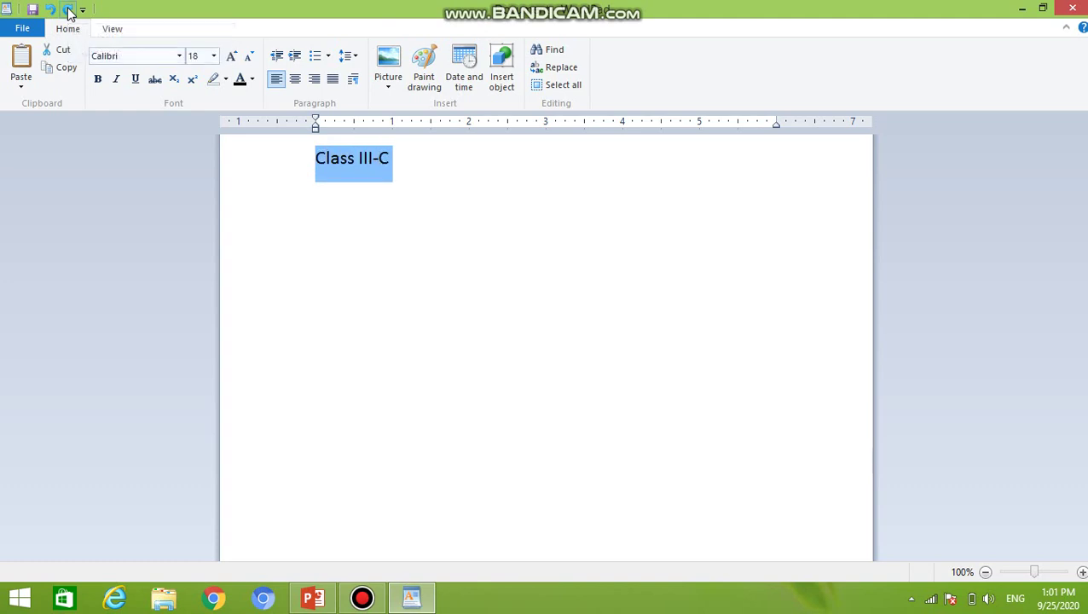
click(69, 10)
click(69, 10)
click(69, 10)
click(70, 10)
click(70, 10)
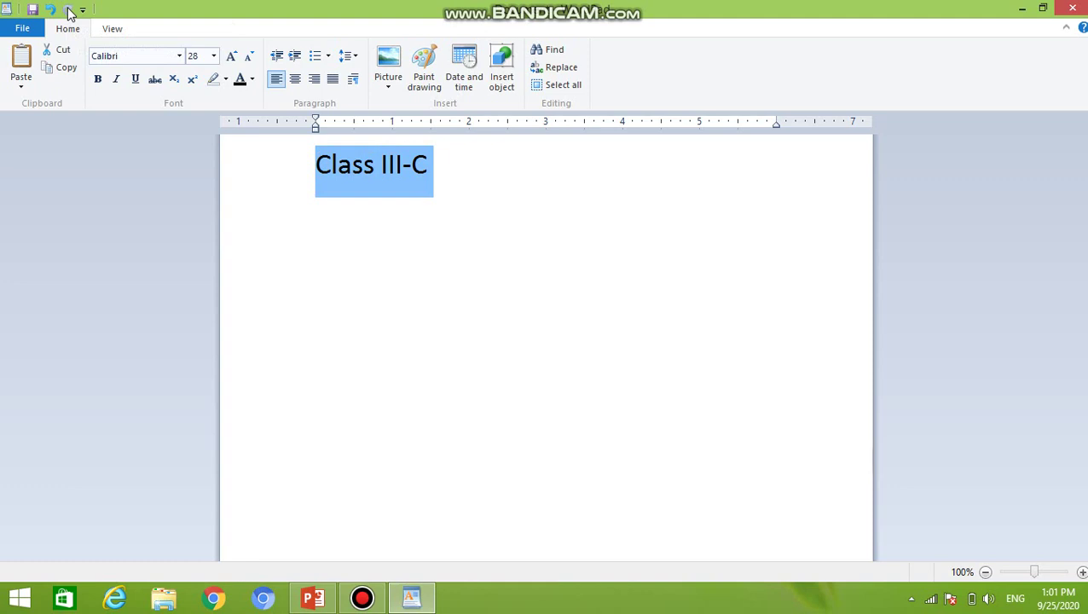
click(359, 299)
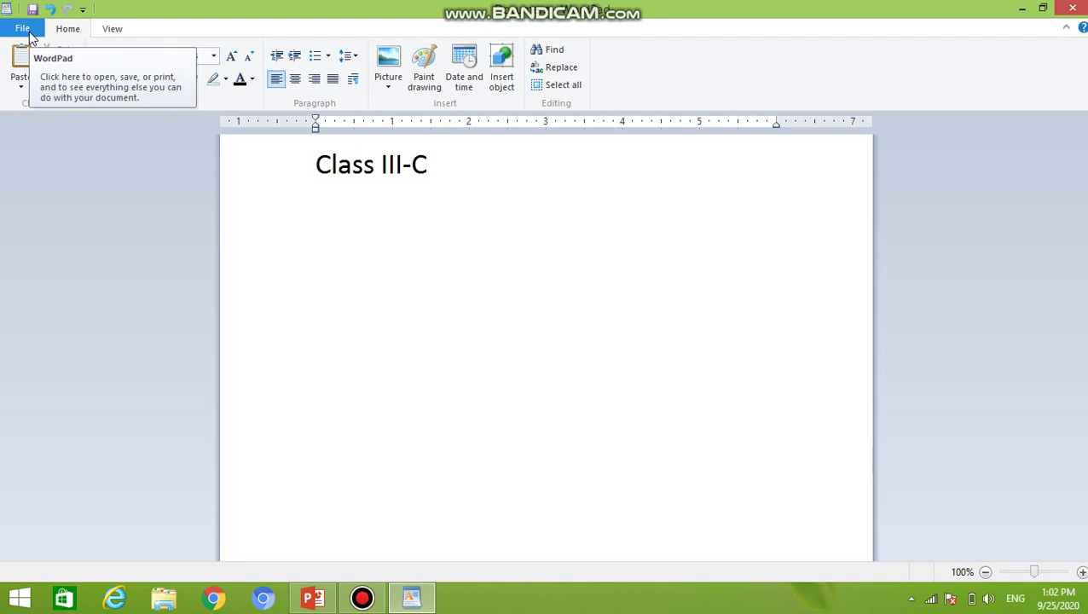
click(361, 599)
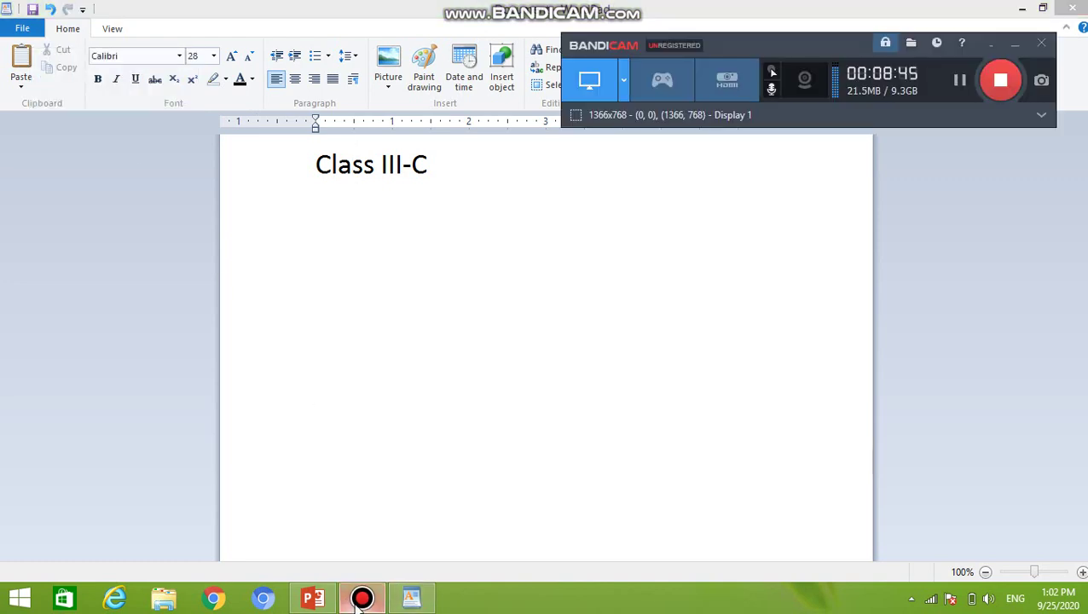
click(362, 598)
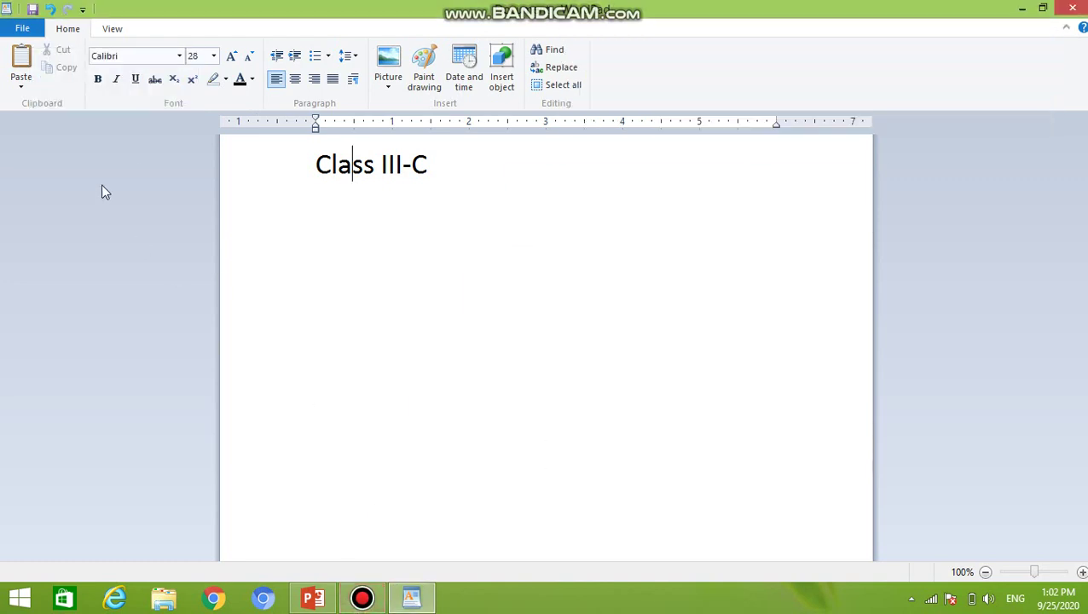
click(22, 29)
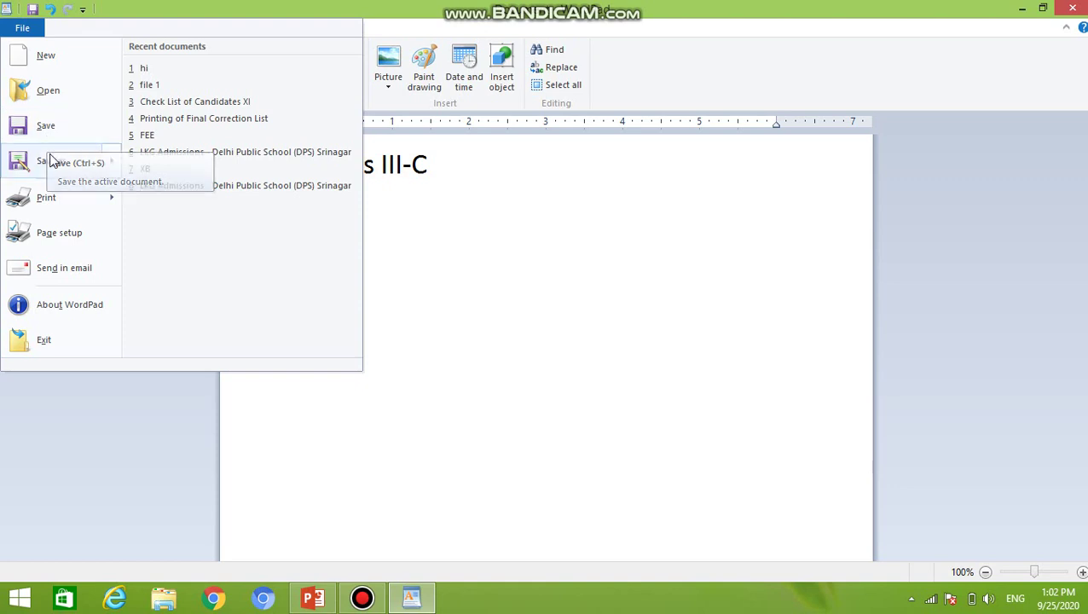
mouse_move(51, 173)
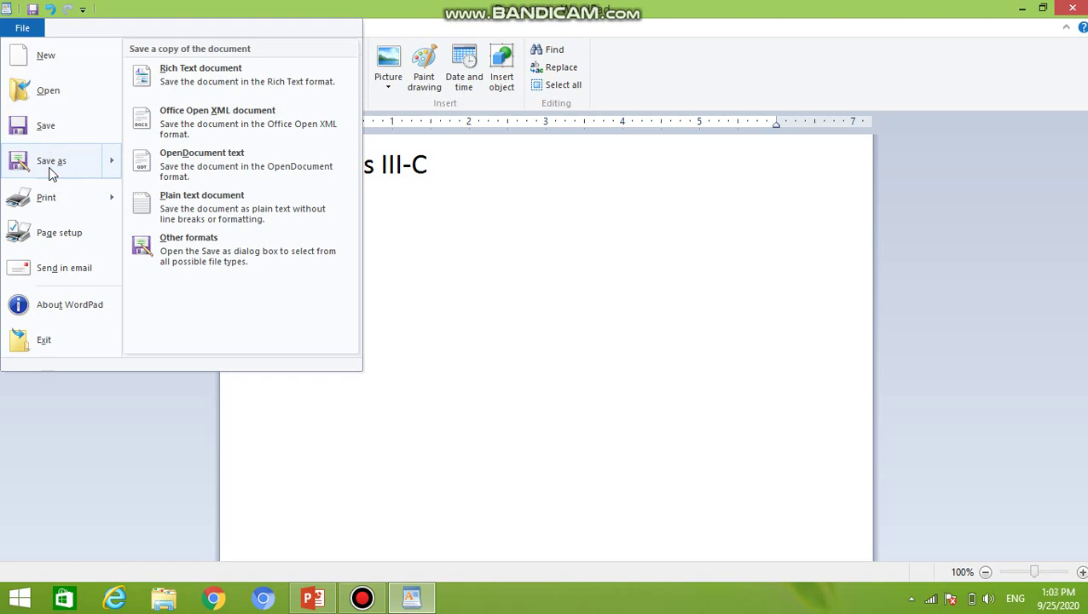
mouse_move(46, 201)
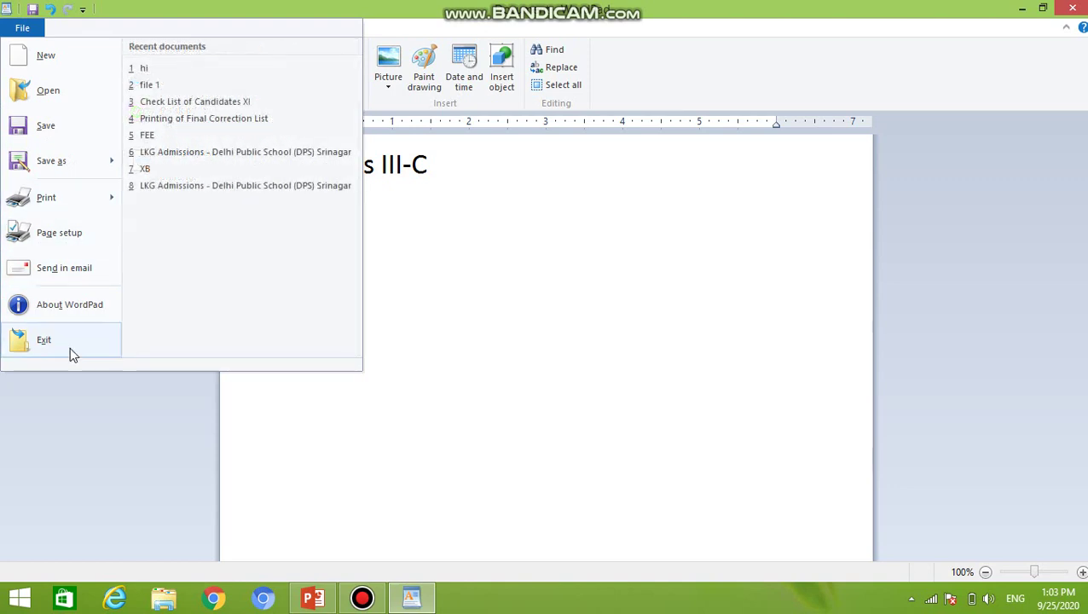
click(285, 468)
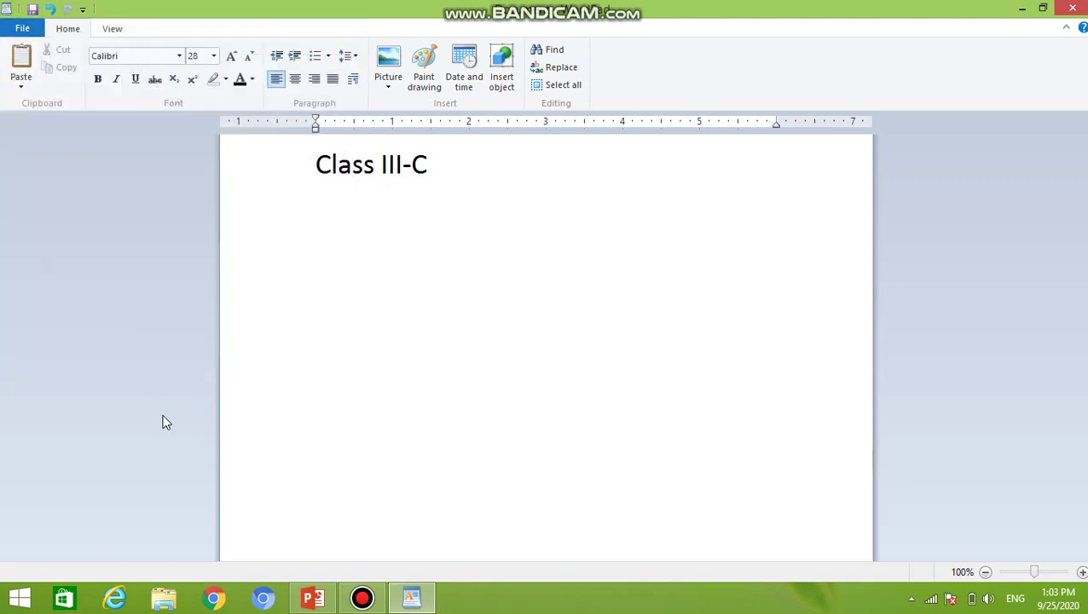